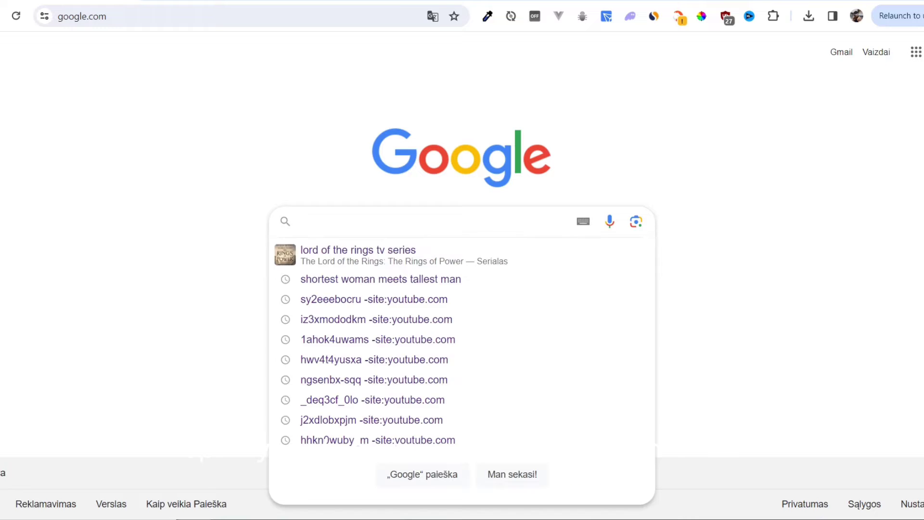
- Search Google for 'office deployment tool'
type("office deployment t")
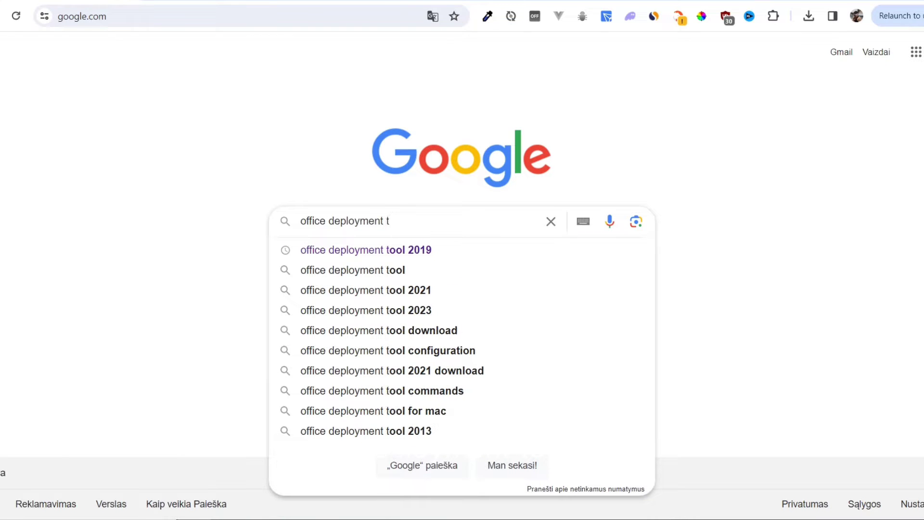
type("ool")
key("Return")
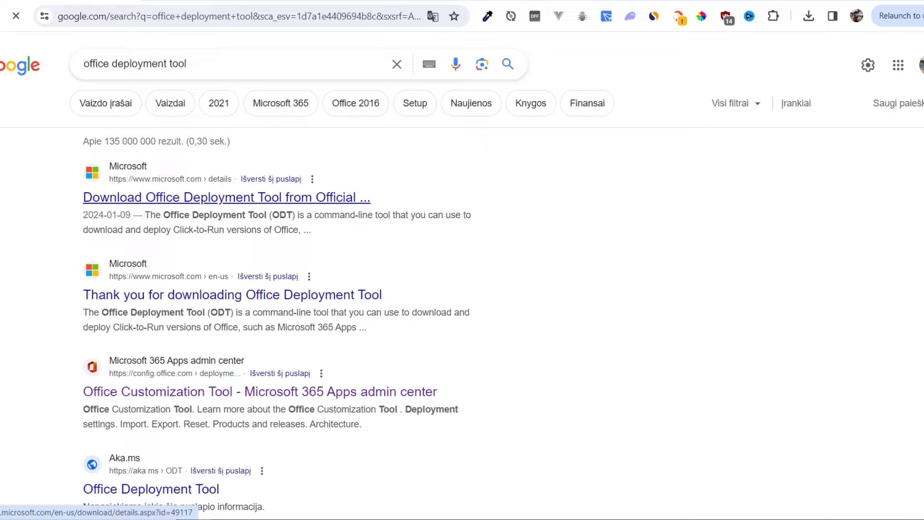
- Download officedeploymenttool_17126-20132.exe from Microsoft's official download page and keep the unverified file
left_click(226, 197)
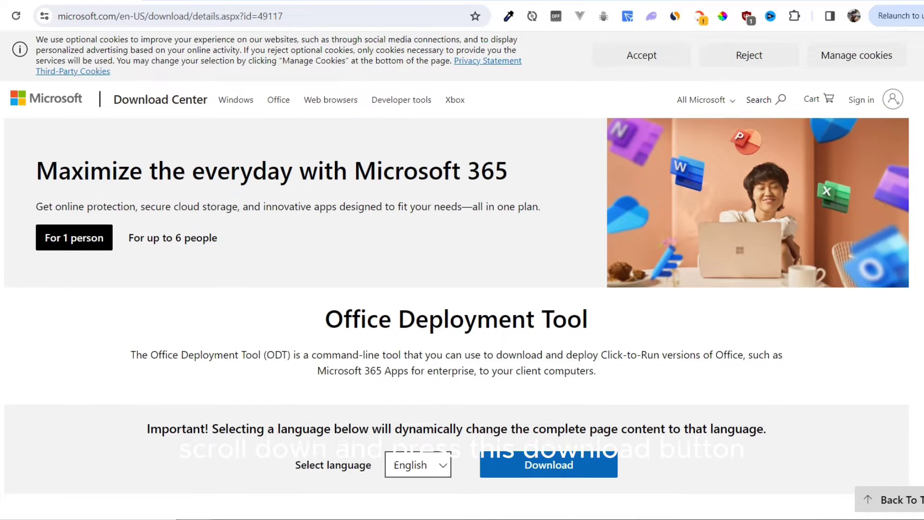
scroll(462, 269, "down", 2)
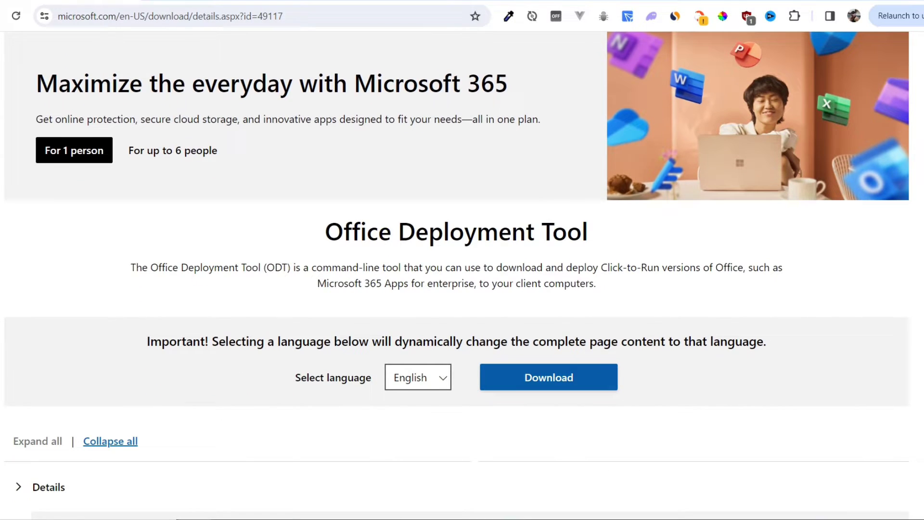
left_click(548, 376)
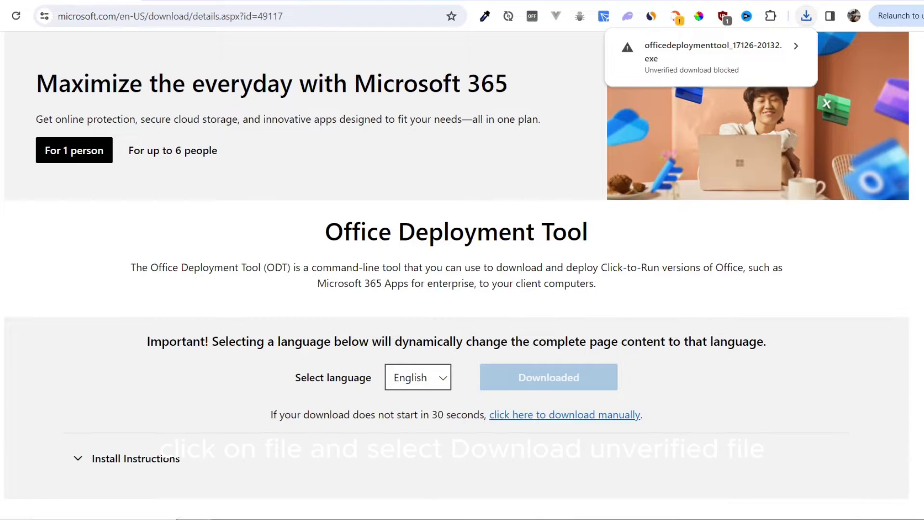
left_click(712, 53)
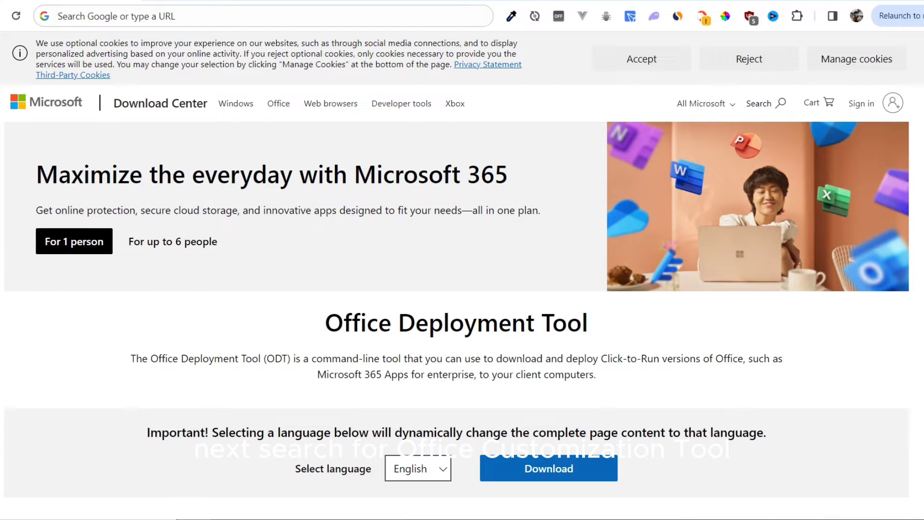
- Search Google for 'office customization tool', accepting the autocomplete suggestion
type("office")
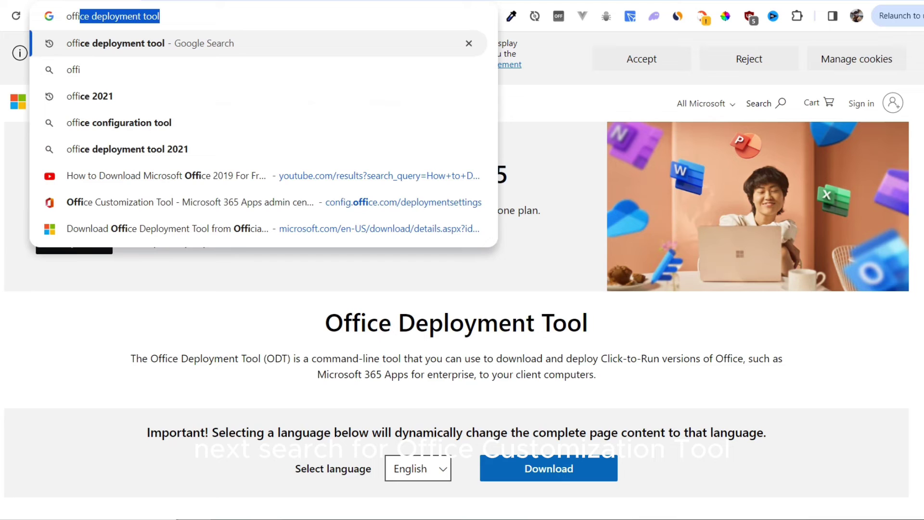
type(" custo")
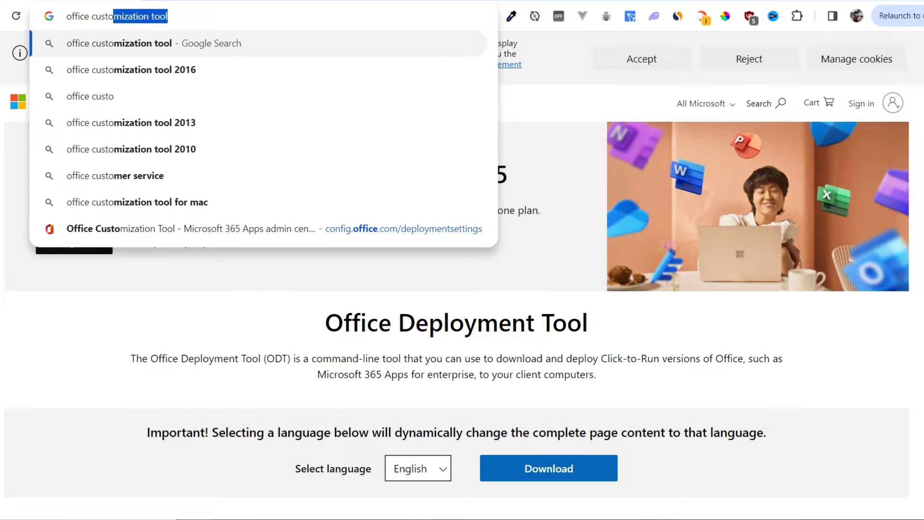
key("Right")
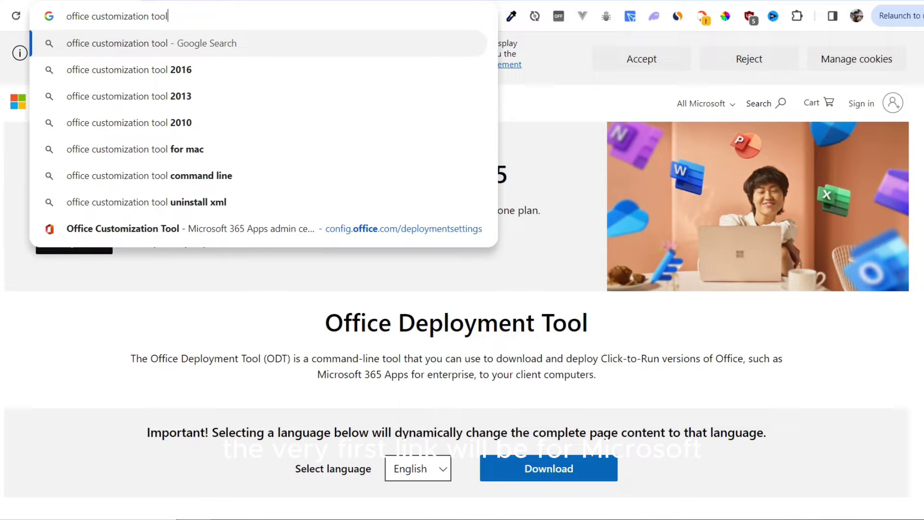
key("Return")
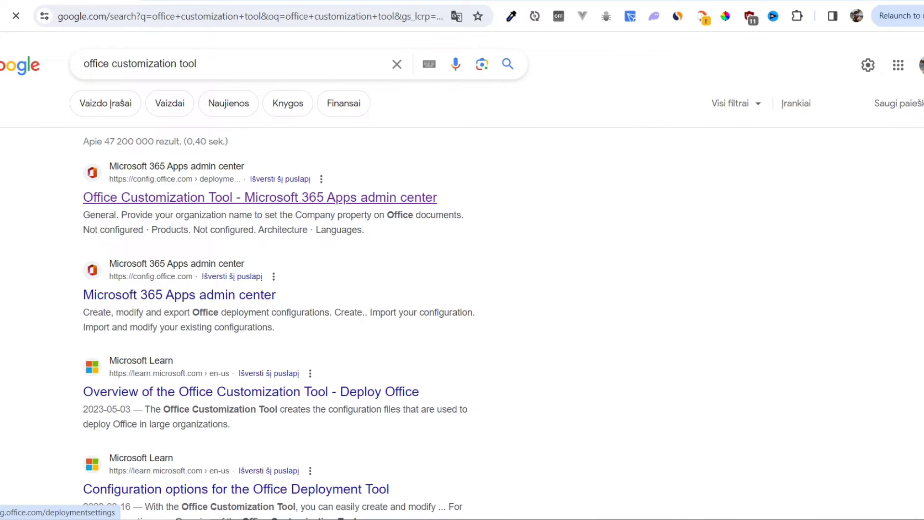
- Open the Office Customization Tool and select Office LTSC Professional Plus 2021 - Volume License as the suite
left_click(260, 197)
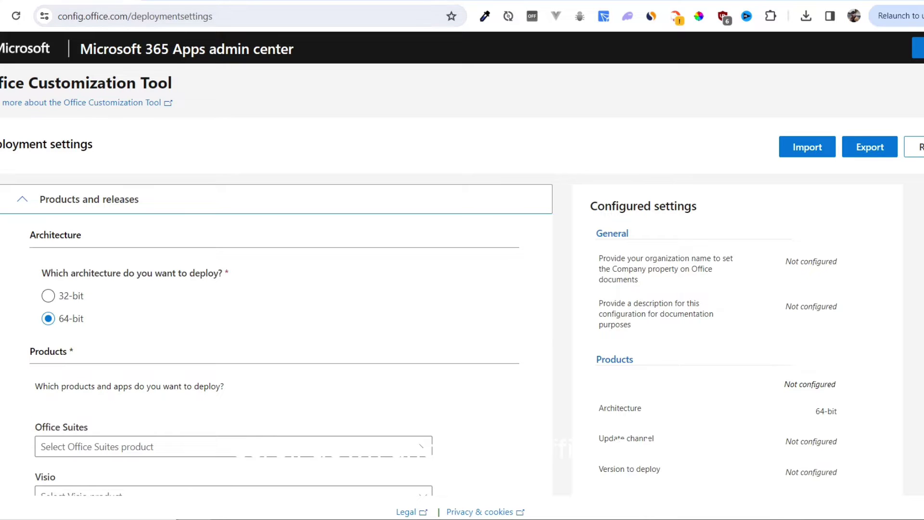
left_click(231, 446)
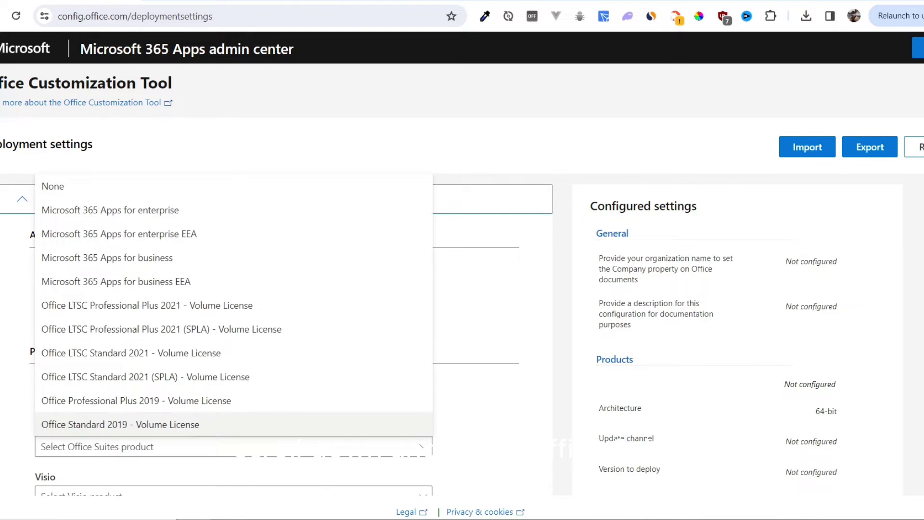
key("Up")
key("Up")
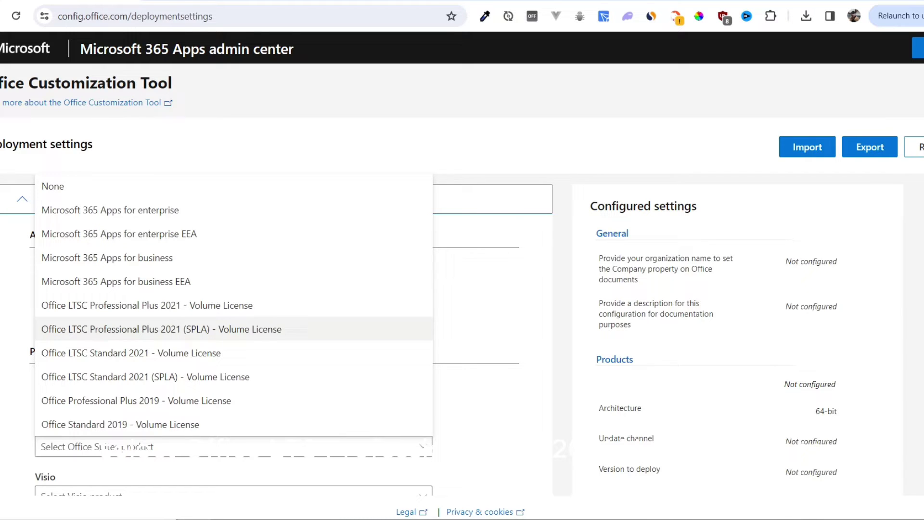
key("Up")
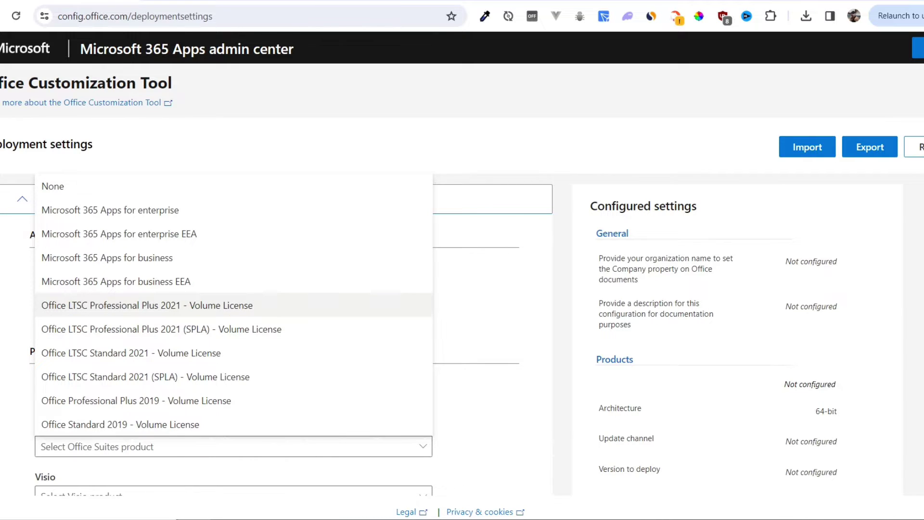
key("Return")
- Exclude Access, OneNote, PowerPoint, Publisher, Outlook, OneDrive Desktop and another app from the deployment
scroll(461, 336, "down", 5)
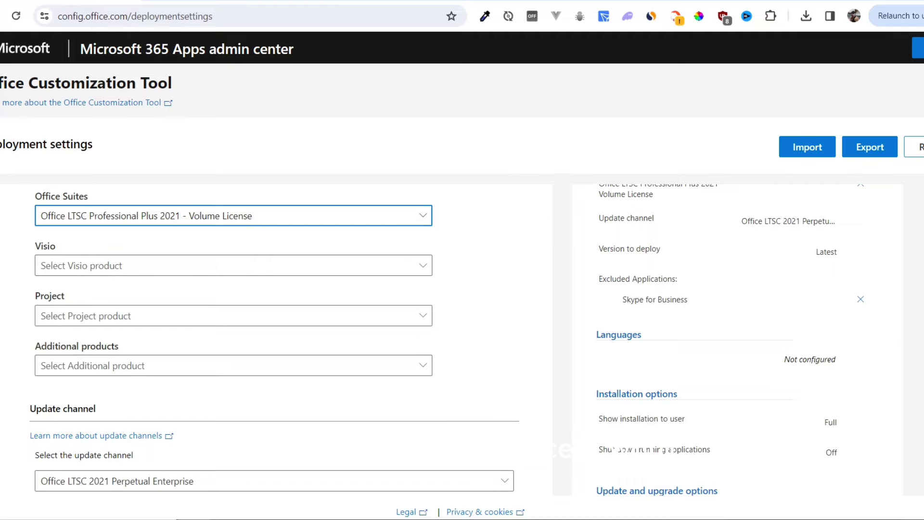
scroll(276, 337, "down", 7)
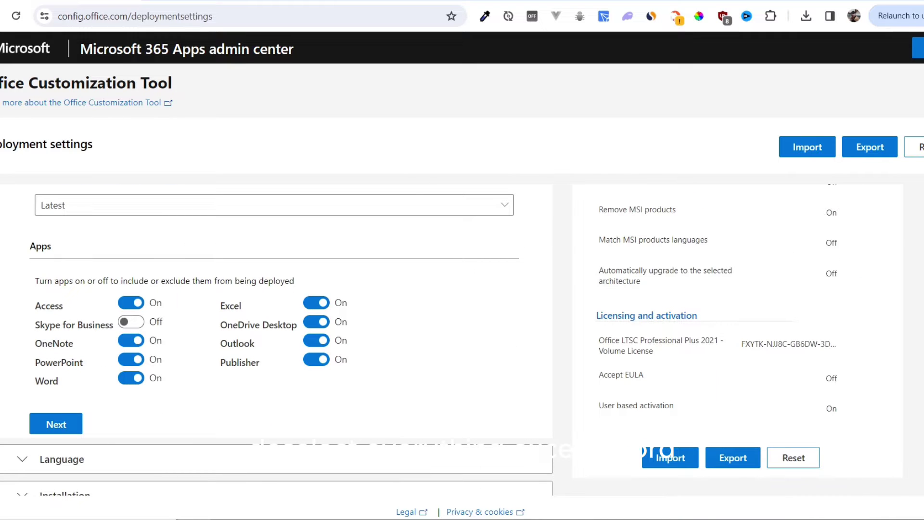
left_click(131, 302)
left_click(131, 340)
left_click(131, 359)
left_click(131, 378)
left_click(316, 359)
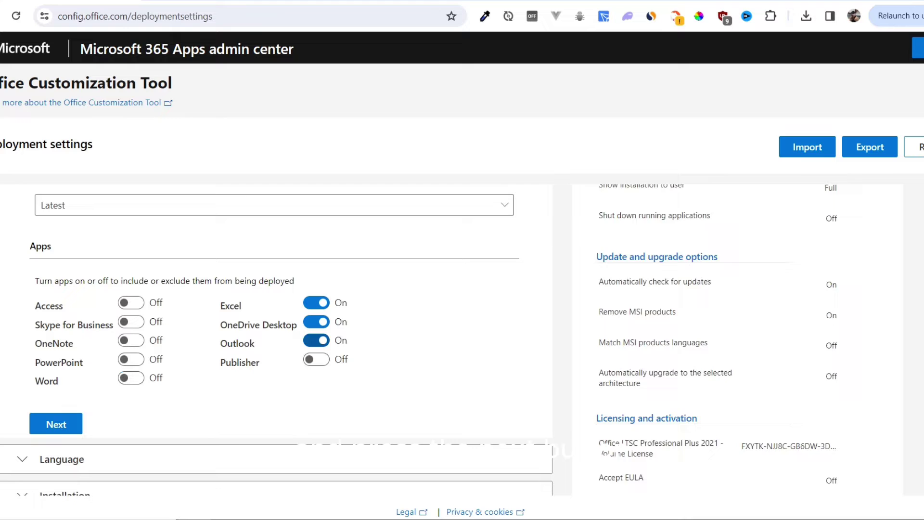
left_click(317, 340)
left_click(316, 322)
- Set English (United States) as the primary language
left_click(56, 424)
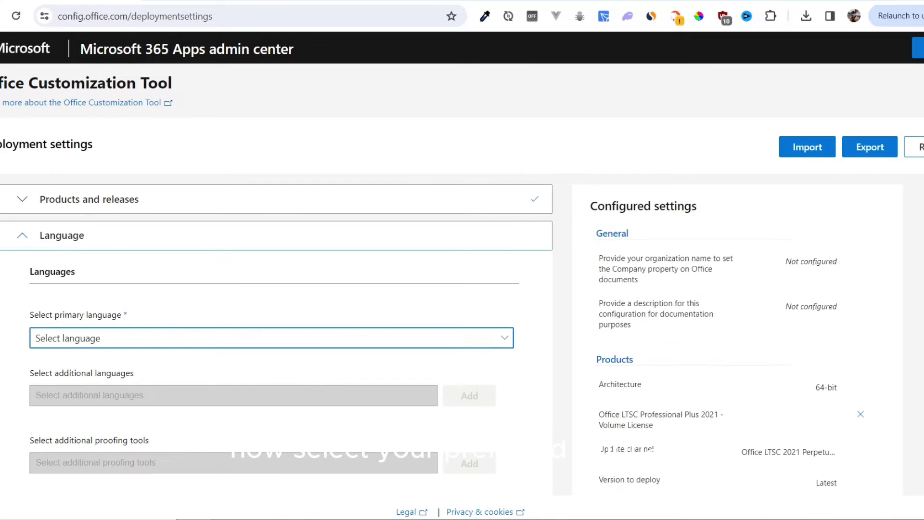
key("Return")
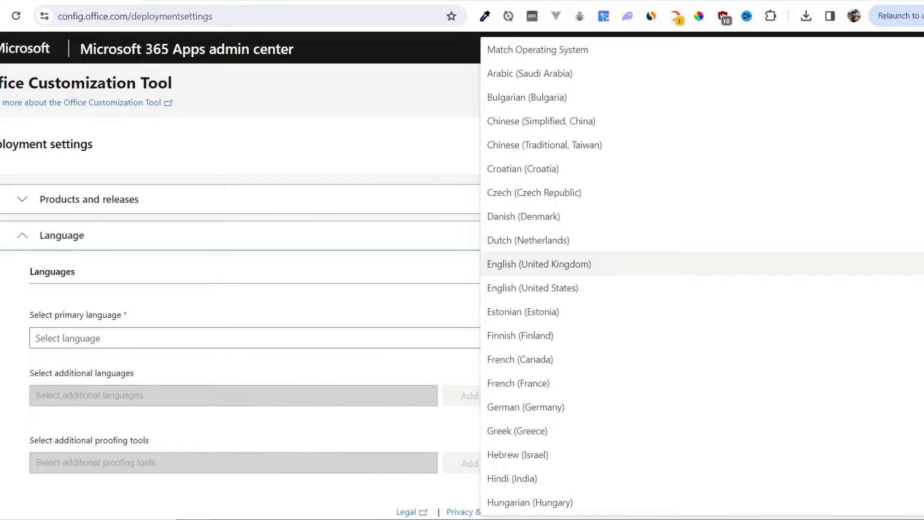
key("Down")
key("Return")
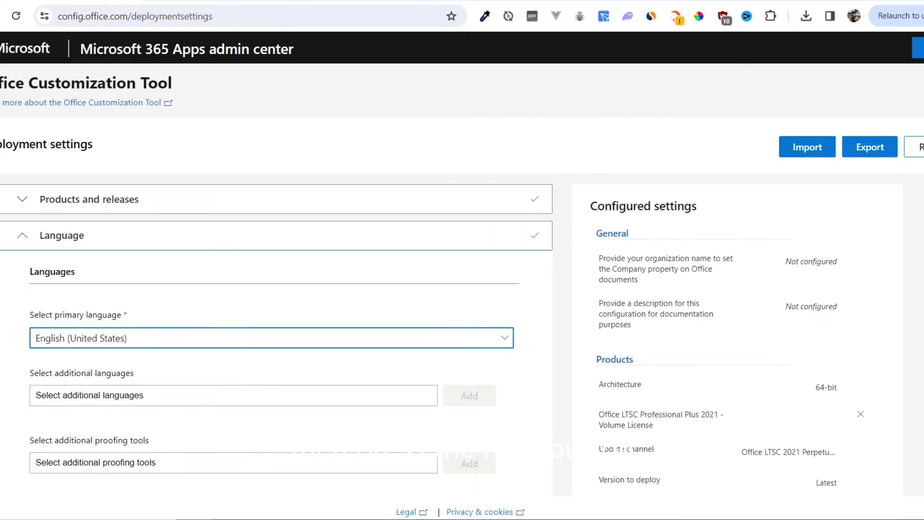
key("Tab")
key("Tab")
key("Tab")
key("Return")
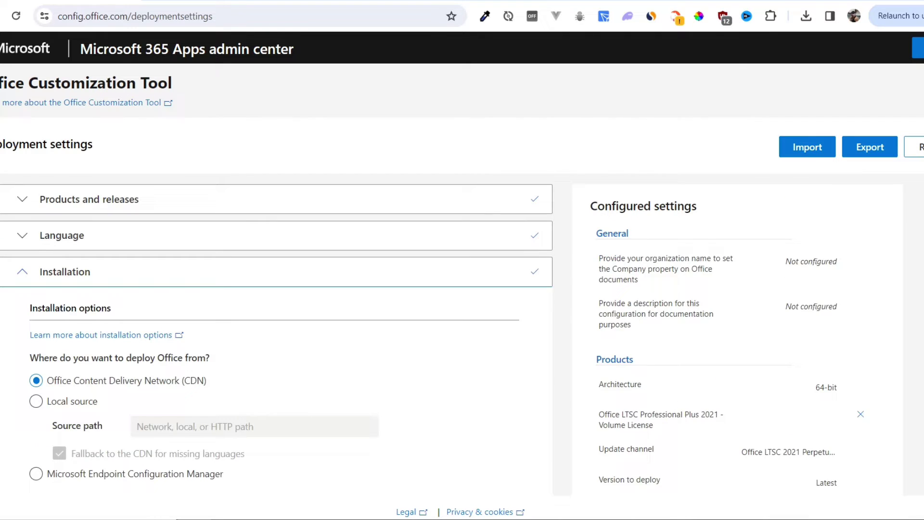
- In Update and upgrade, turn off uninstalling existing MSI versions of Office
key("Tab")
key("Tab")
key("Tab")
key("Return")
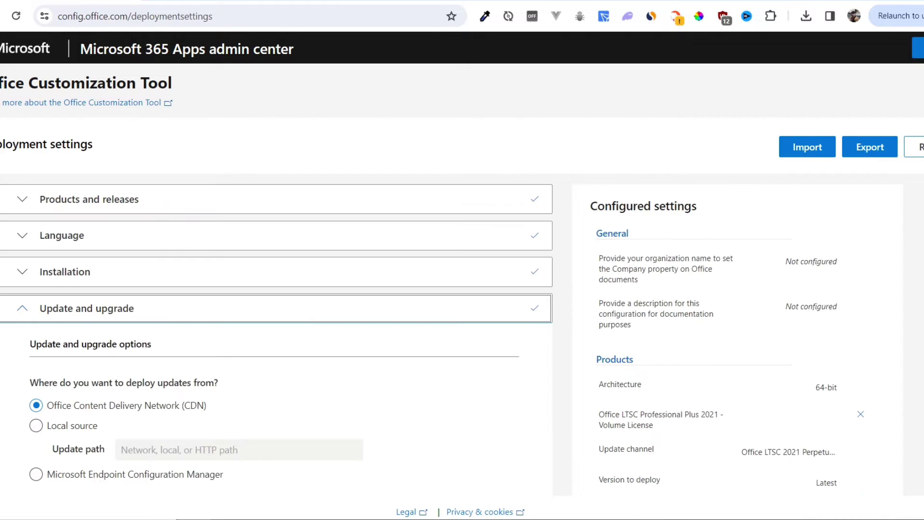
scroll(276, 337, "down", 8)
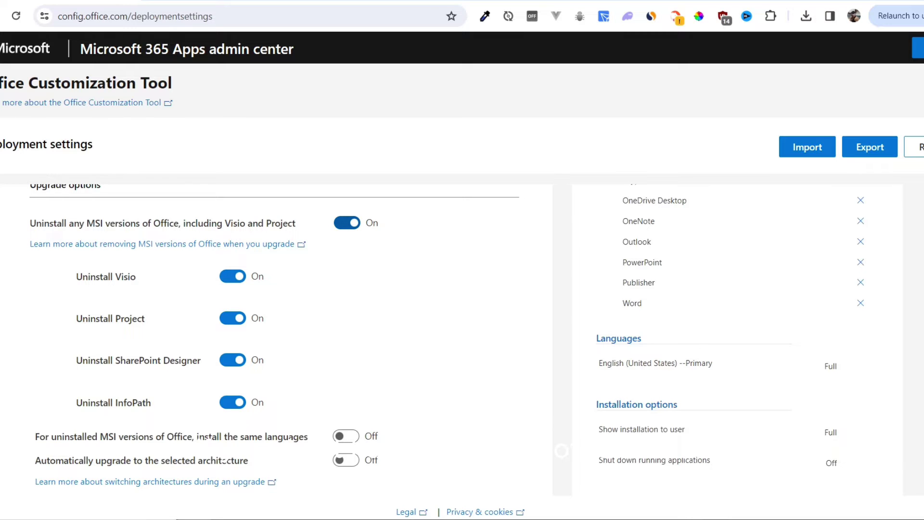
key("space")
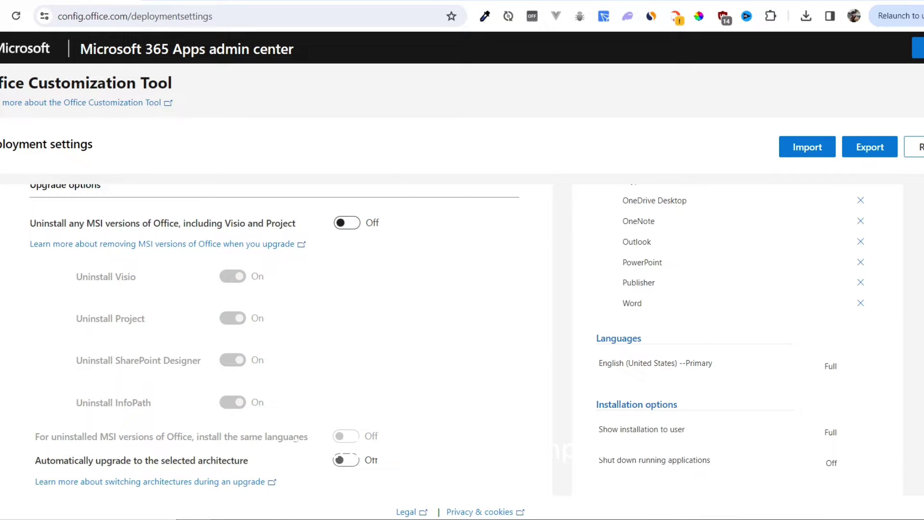
scroll(447, 339, "down", 1)
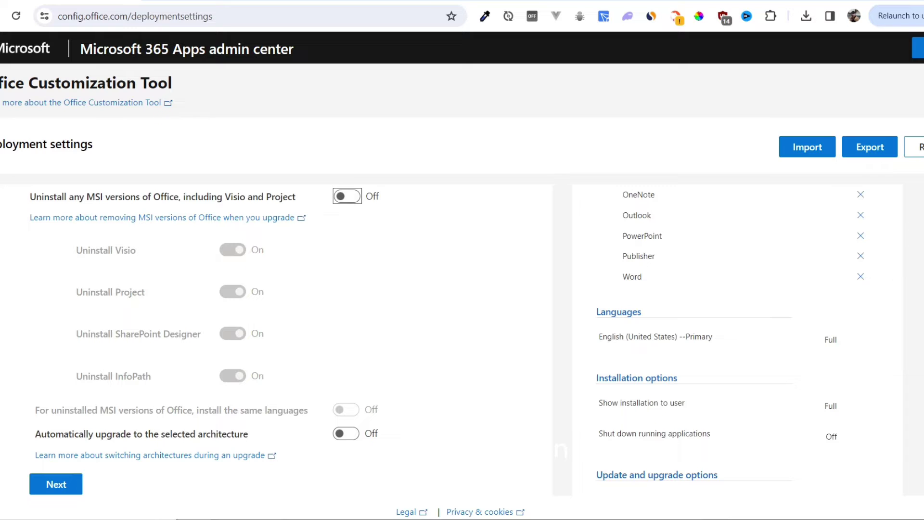
key("Tab")
key("Tab")
key("Tab")
key("Return")
- Accept the Licensing and activation and General defaults, then finish Application preferences
scroll(433, 339, "down", 6)
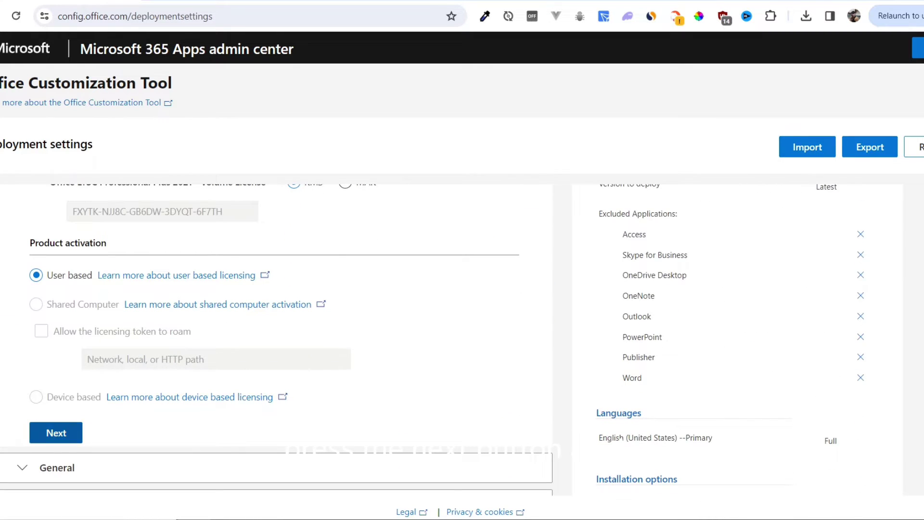
key("Return")
scroll(276, 339, "down", 7)
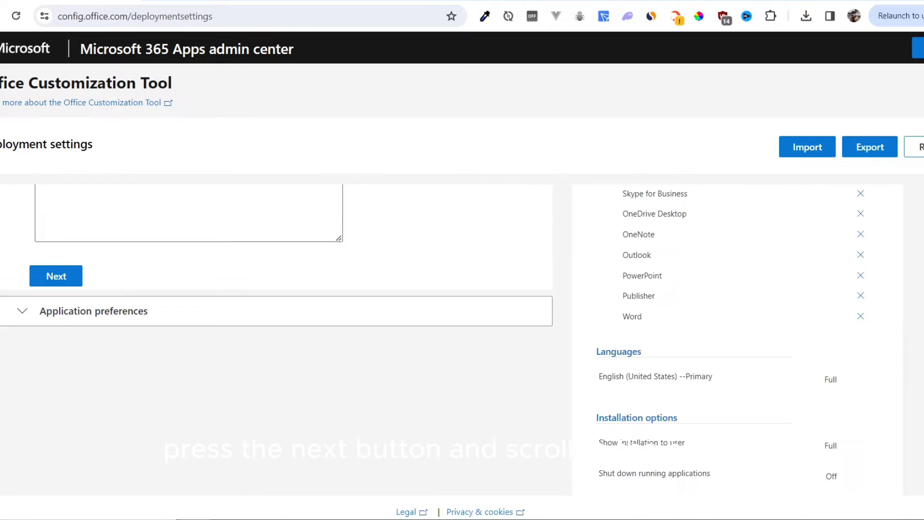
scroll(276, 339, "up", 1)
key("Return")
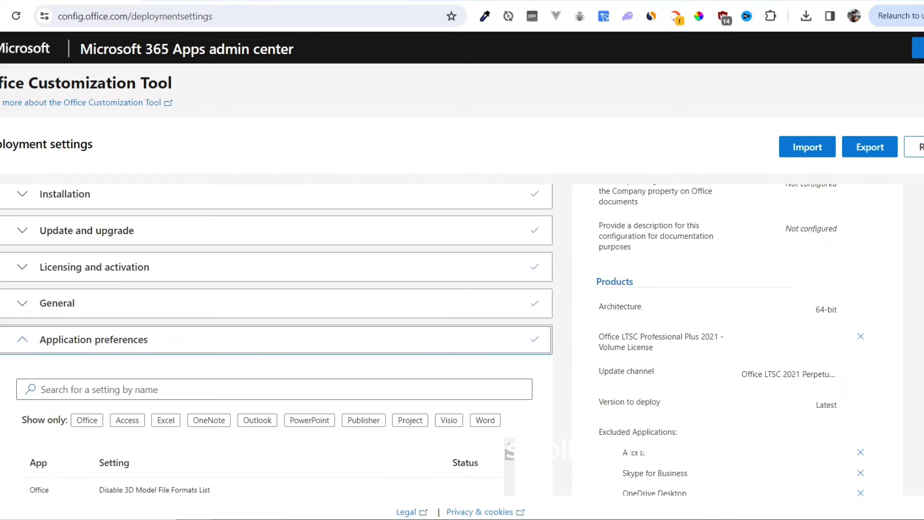
scroll(277, 339, "down", 6)
scroll(277, 339, "down", 4)
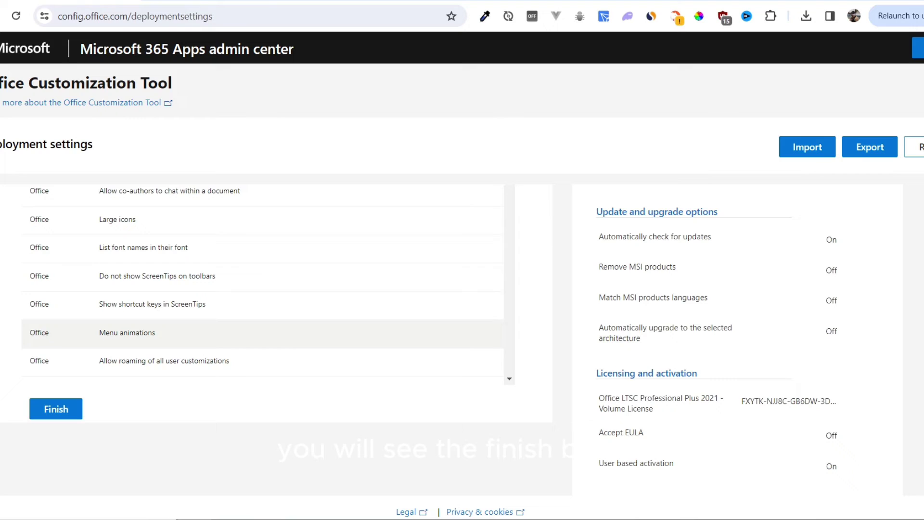
key("Return")
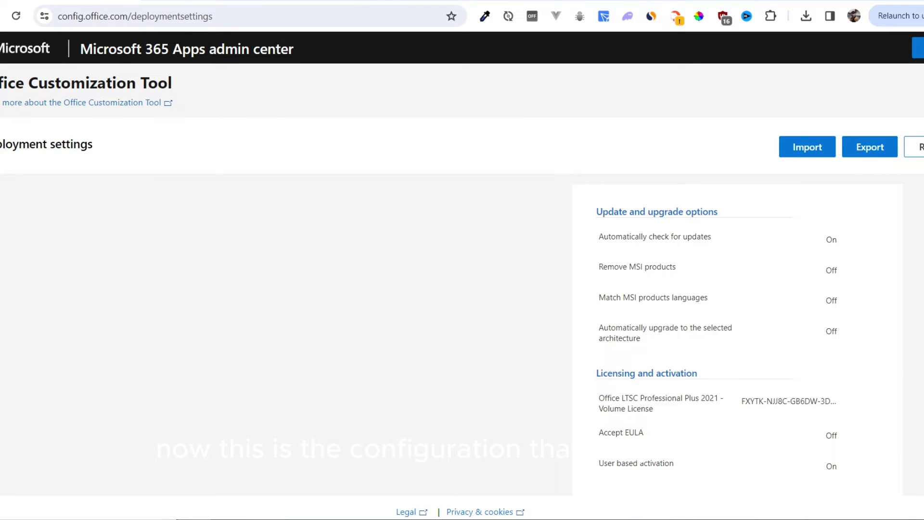
scroll(626, 446, "up", 10)
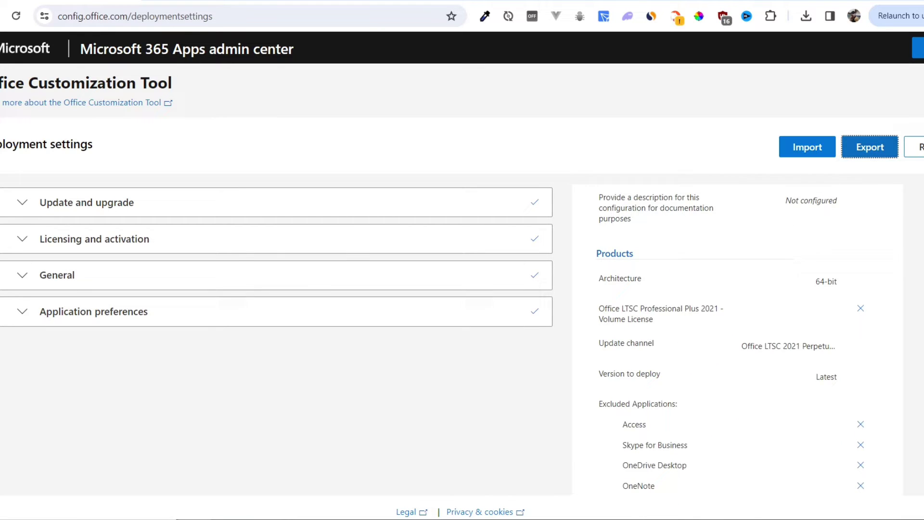
- Export the configuration with Office Open XML formats, accept the EULA, and keep the Configuration.xml download
left_click(870, 147)
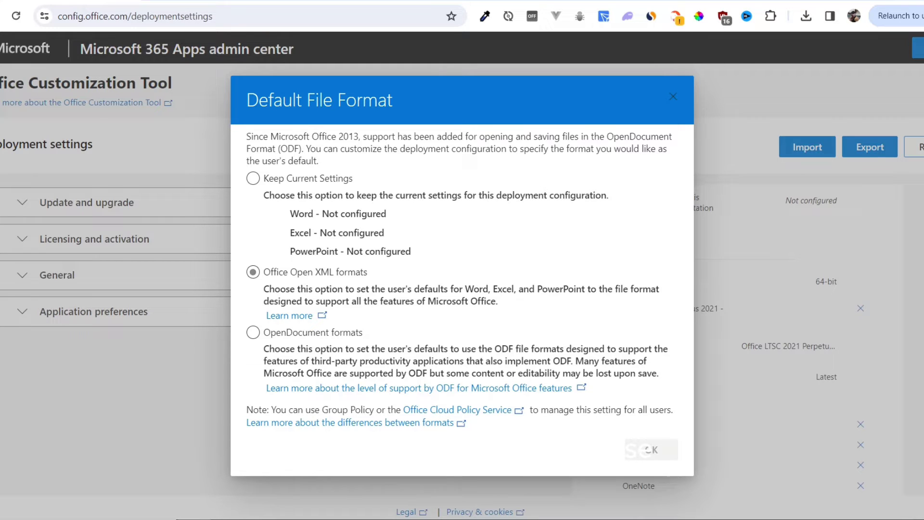
left_click(253, 272)
left_click(651, 450)
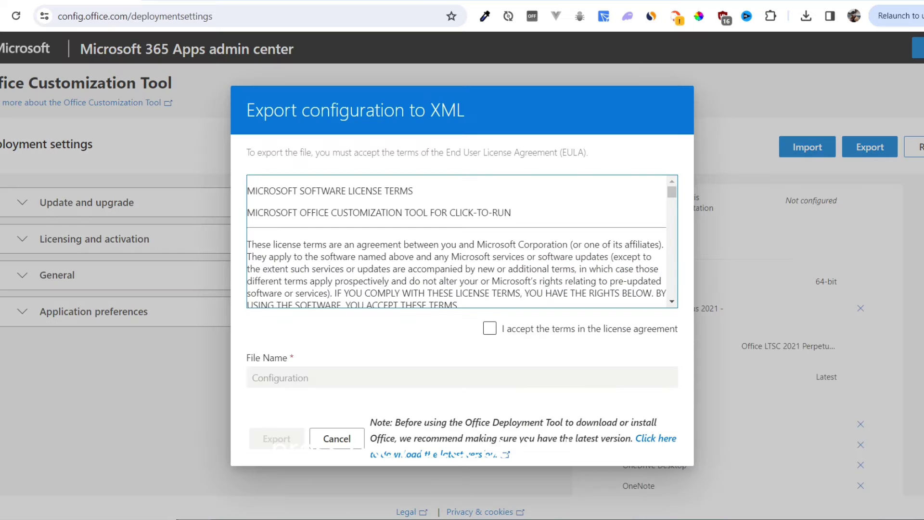
left_click(490, 328)
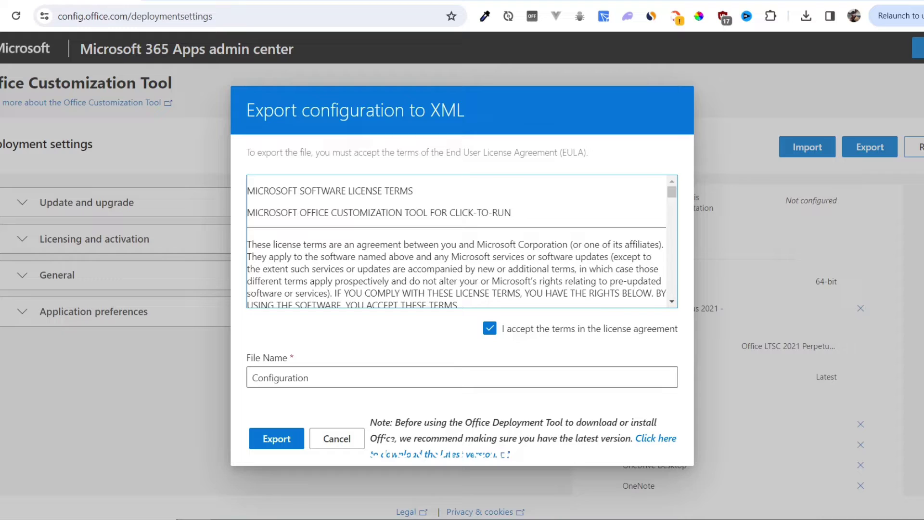
left_click(276, 438)
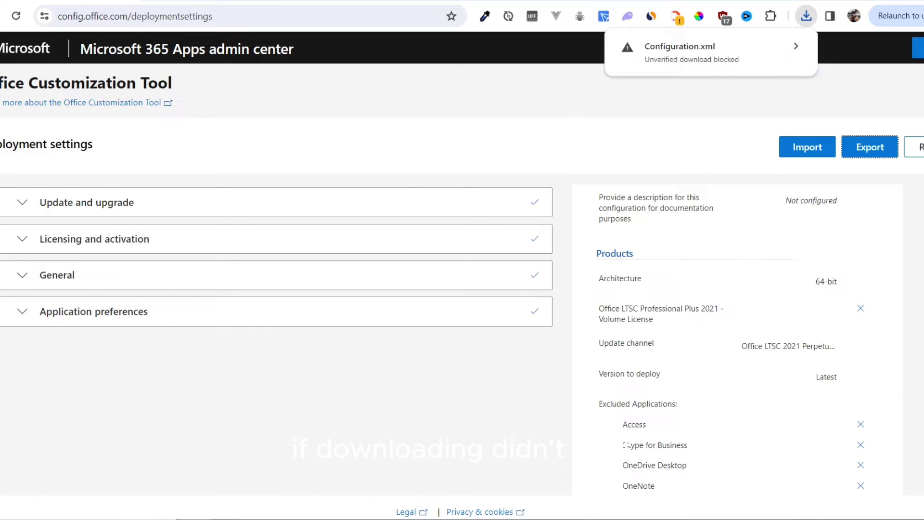
left_click(711, 52)
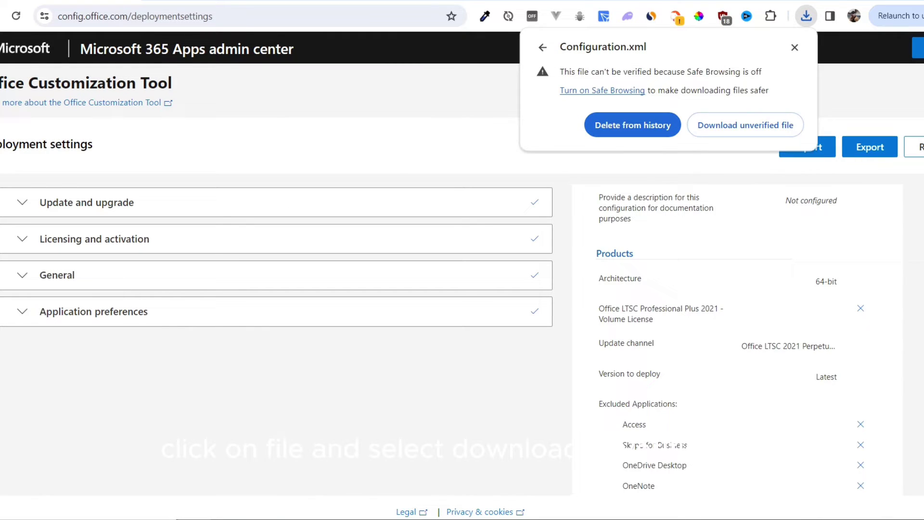
key("Escape")
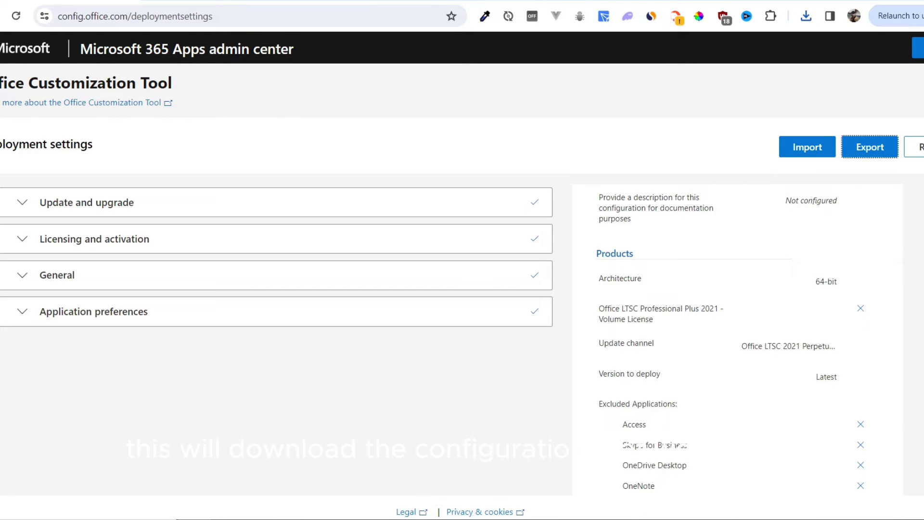
left_click(806, 16)
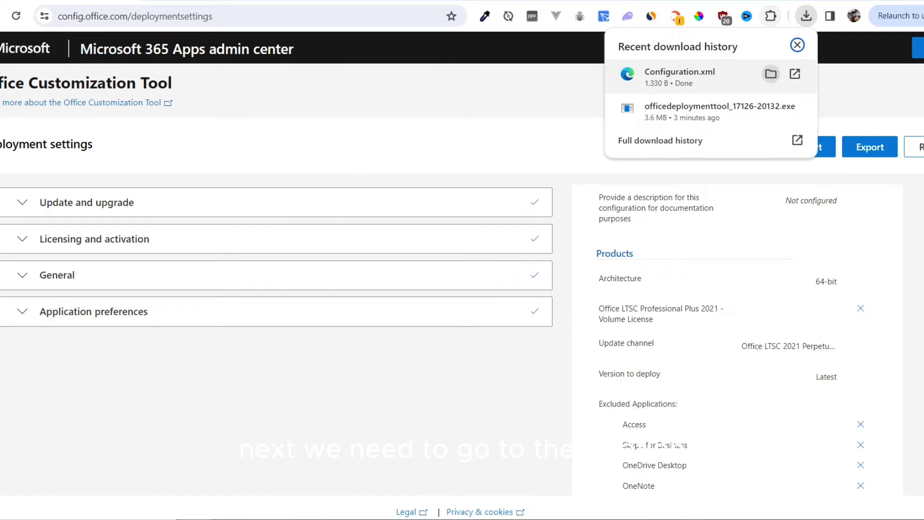
- Create a new folder named 'office' in Downloads
left_click(770, 73)
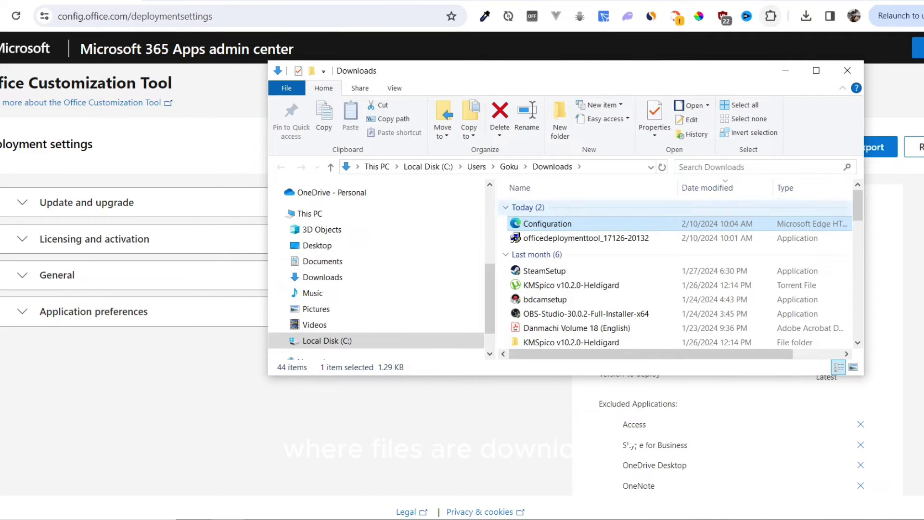
right_click(502, 219)
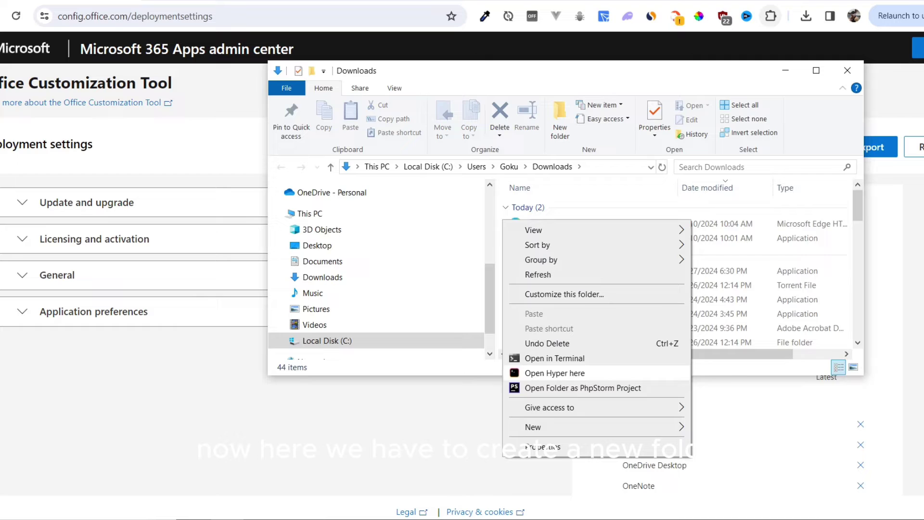
mouse_move(533, 427)
left_click(707, 228)
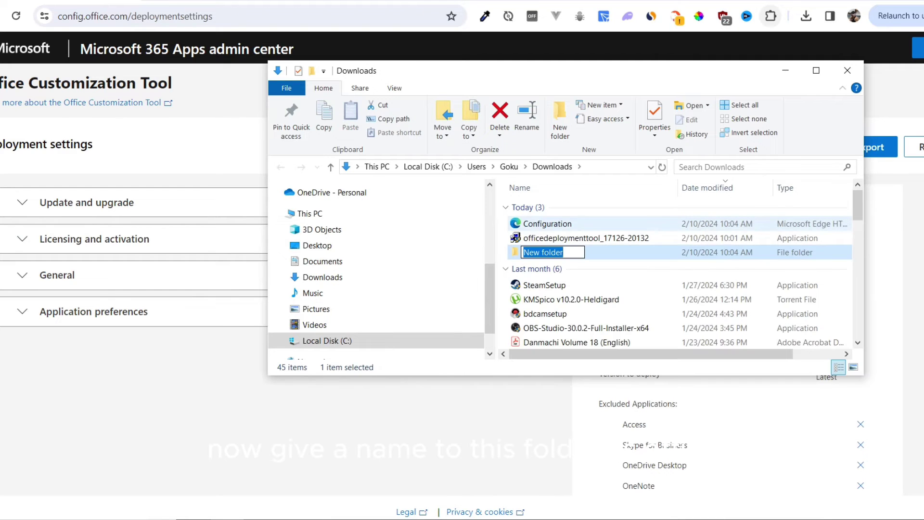
type("office")
key("Return")
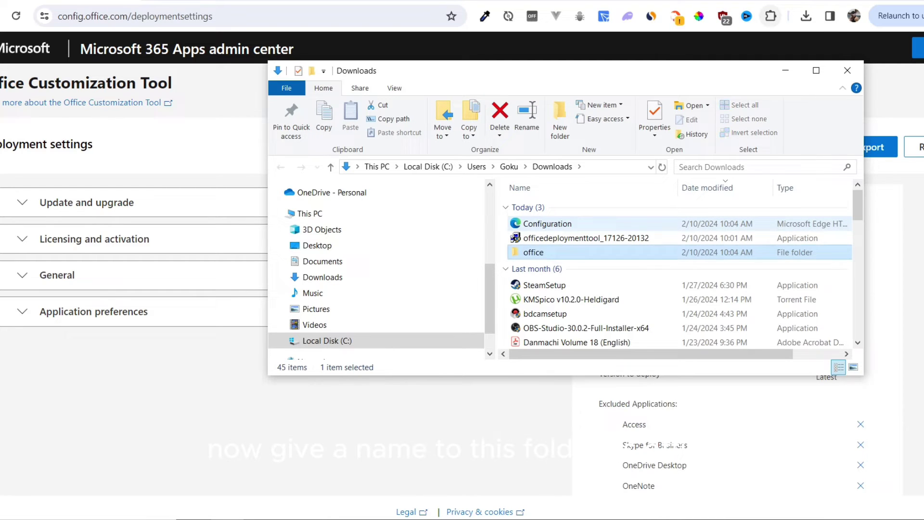
- Move Configuration and the deployment tool installer into the office folder and open it
left_click(539, 223)
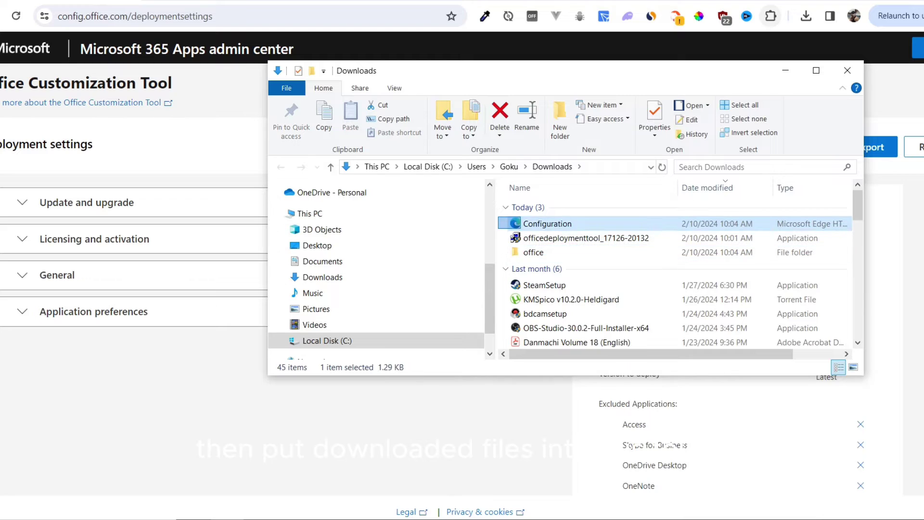
left_click(577, 237, "shift")
mouse_move(544, 238)
left_mouse_down()
mouse_move(537, 224)
mouse_move(533, 252)
left_mouse_up()
double_click(533, 221)
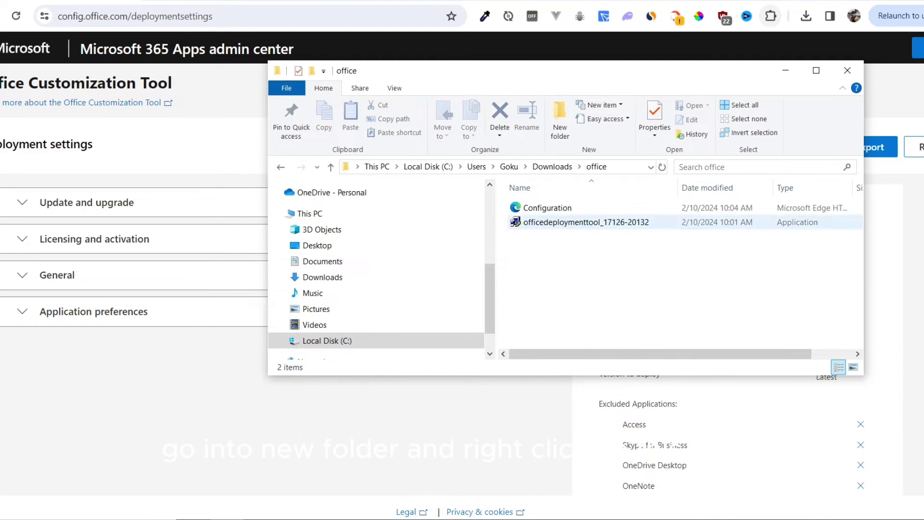
left_click(558, 223)
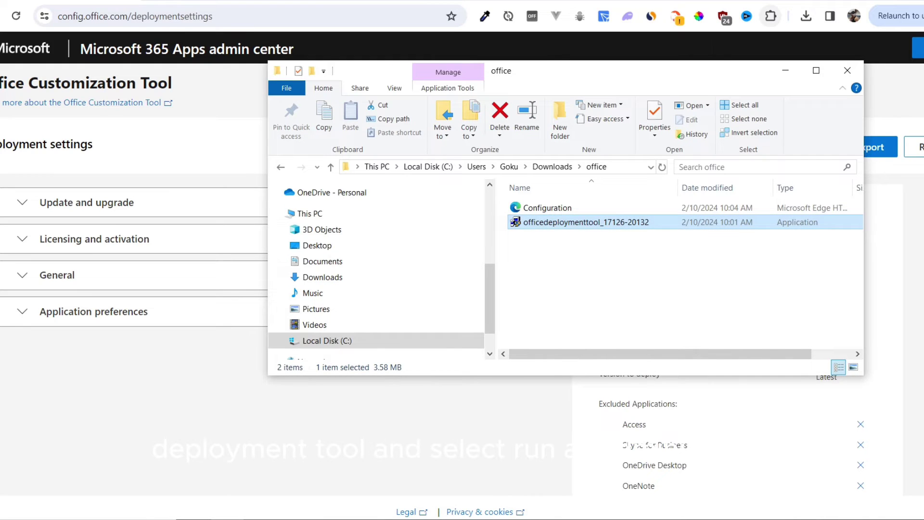
right_click(558, 222)
- Run the deployment tool as administrator and accept its license terms
left_click(592, 79)
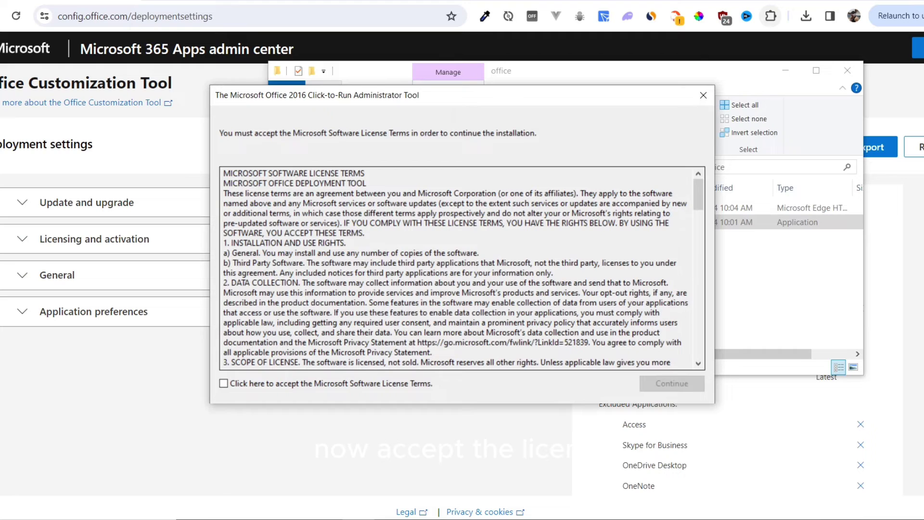
left_click(223, 383)
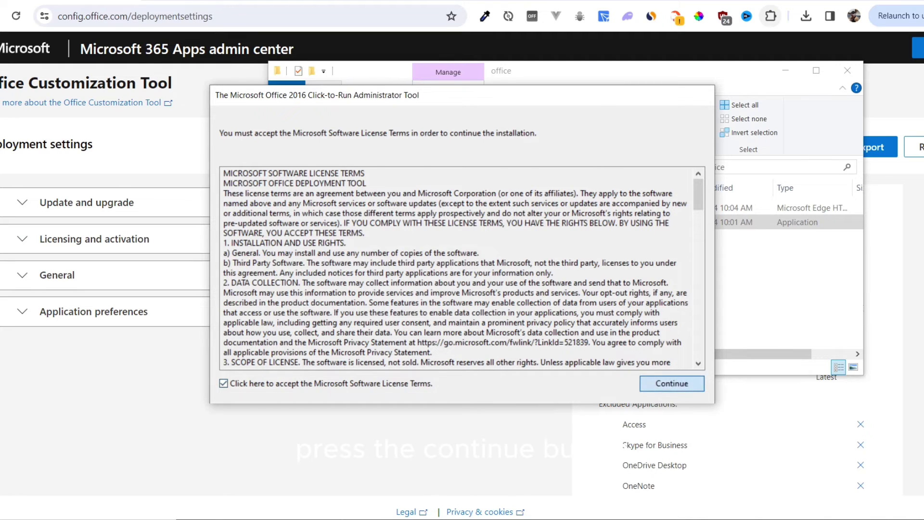
left_click(671, 383)
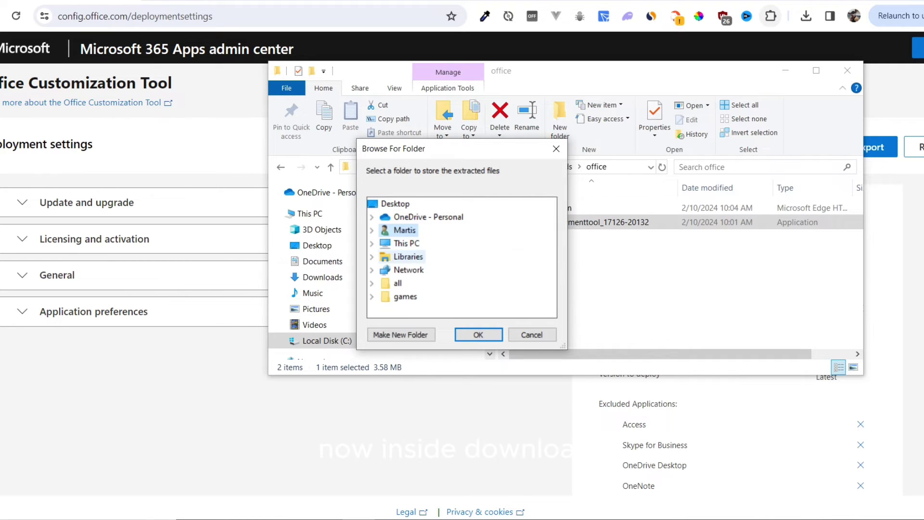
- Extract the tool's files into This PC > Downloads > office
left_click(372, 257)
left_click(371, 229)
left_click(372, 229)
left_click(372, 230)
left_click(372, 243)
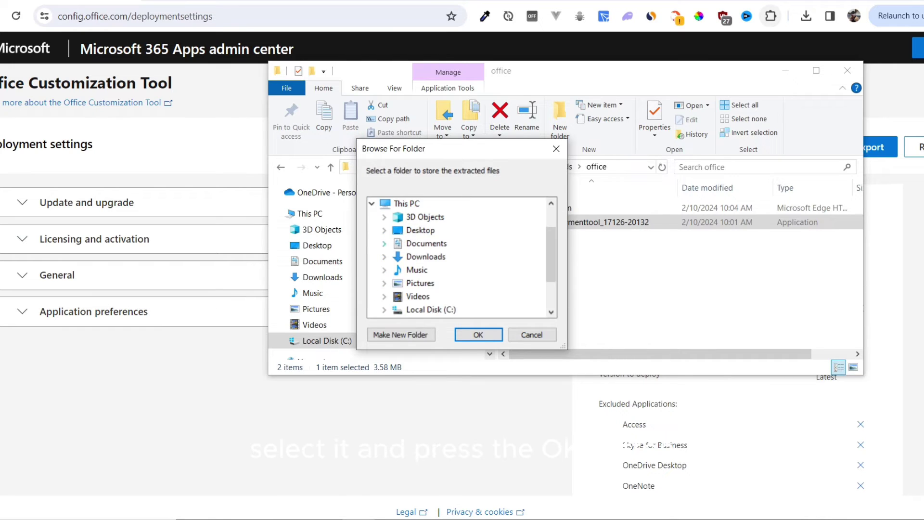
left_click(425, 256)
left_click(384, 256)
left_click(429, 295)
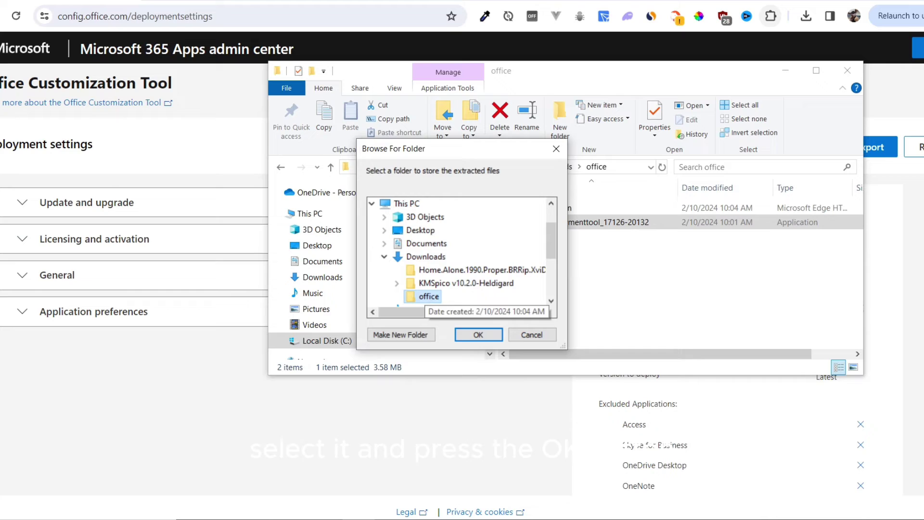
key("Return")
key("Return")
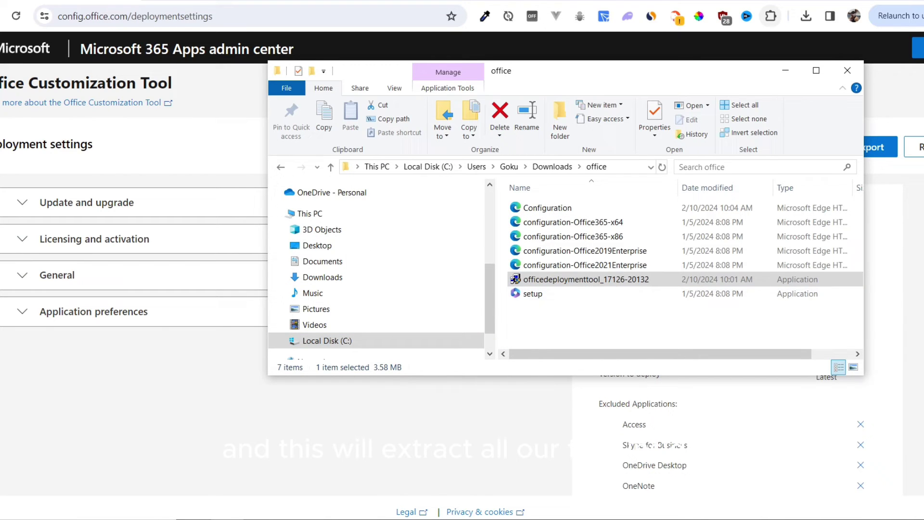
- Drag the office folder from Downloads onto Local Disk (C:) and confirm it arrived there
left_click(281, 167)
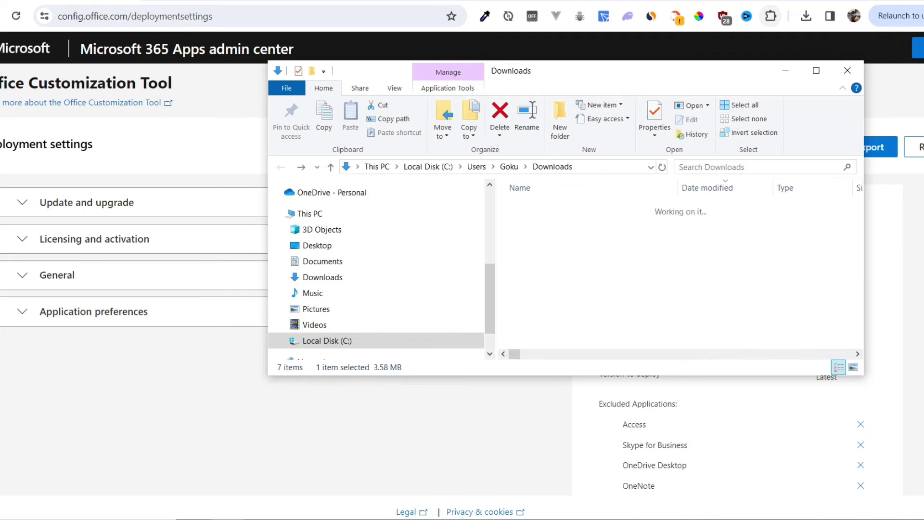
left_click_drag(533, 223, 429, 167)
left_click(428, 167)
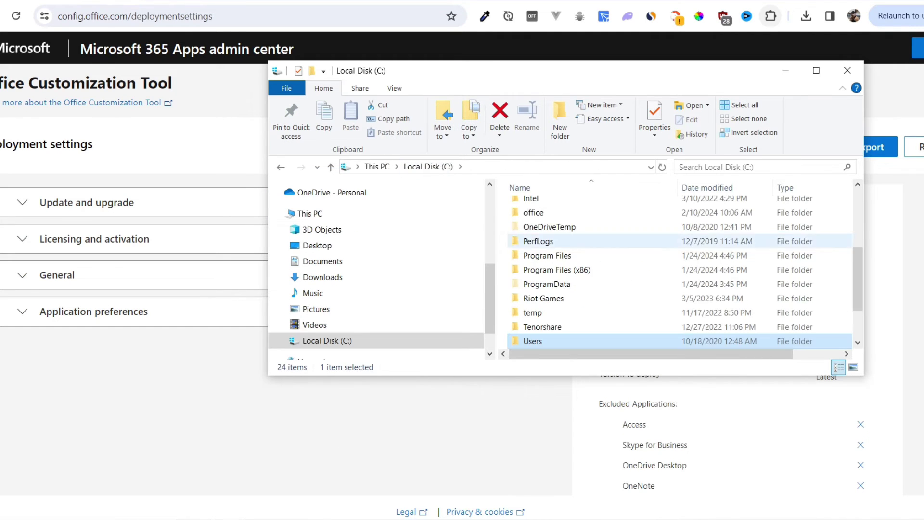
scroll(679, 271, "down", 2)
scroll(678, 269, "up", 5)
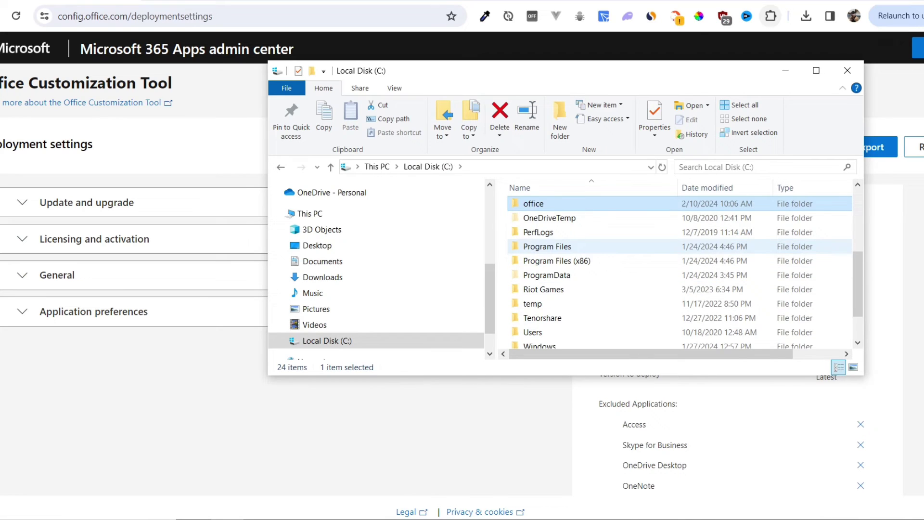
key("alt+Tab")
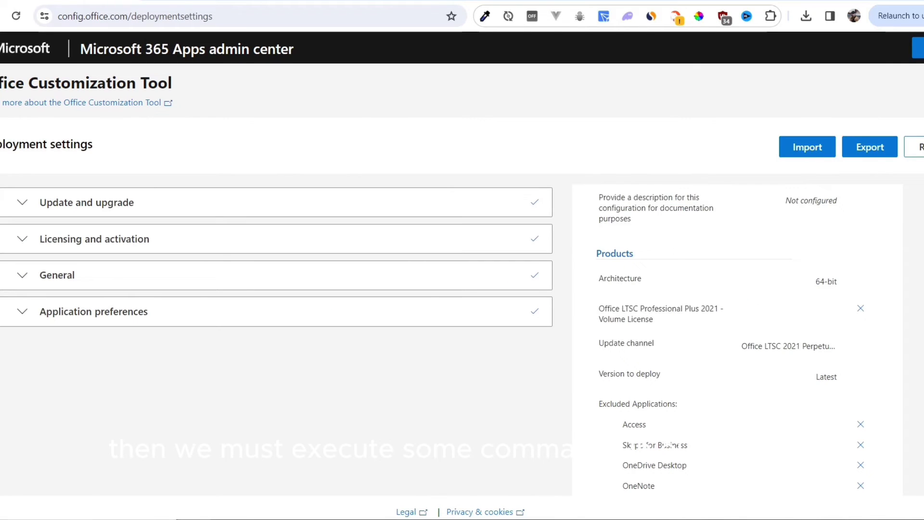
- Launch Command Prompt as administrator
key("super")
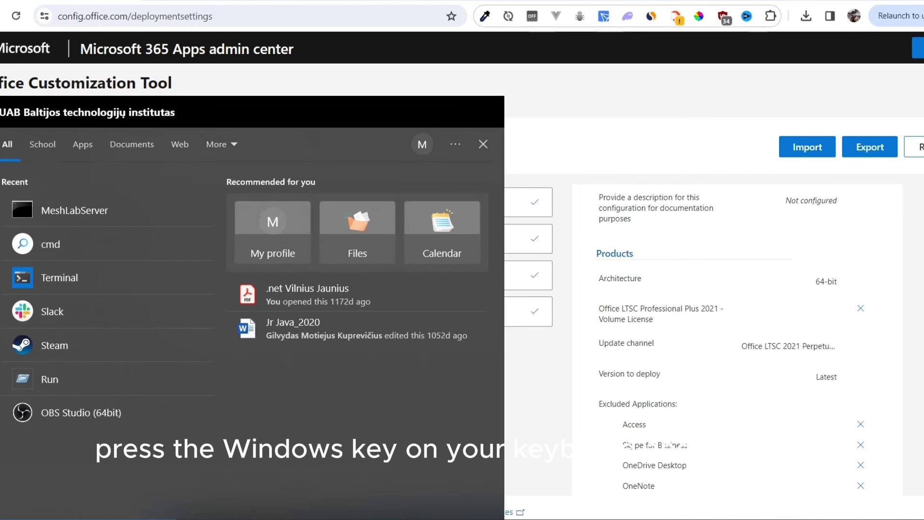
type("cmd")
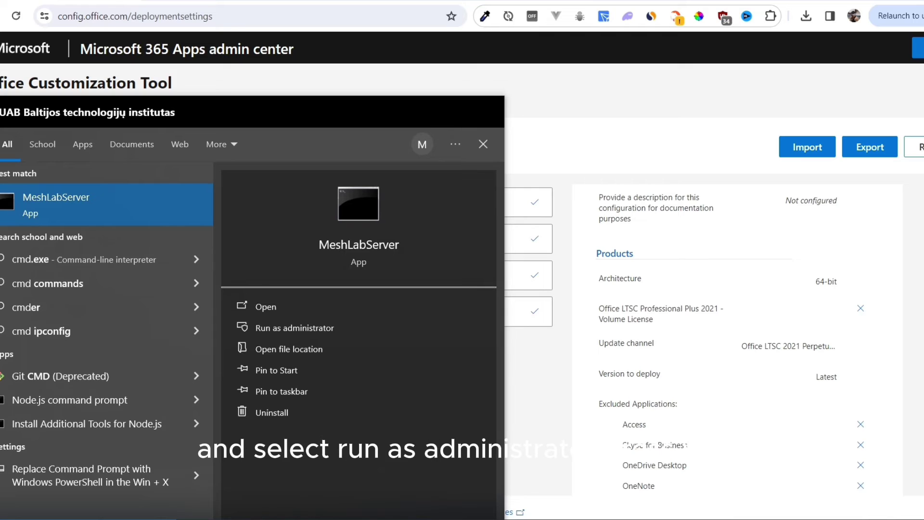
right_click(67, 201)
left_click(123, 214)
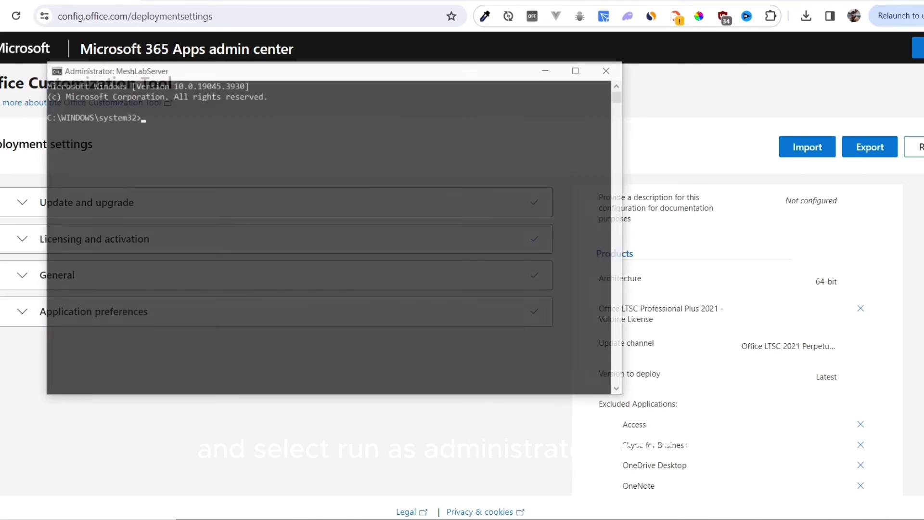
- Change to c:\office and run the pasted setup /configure configuration.xml command
type("cd c:\\office")
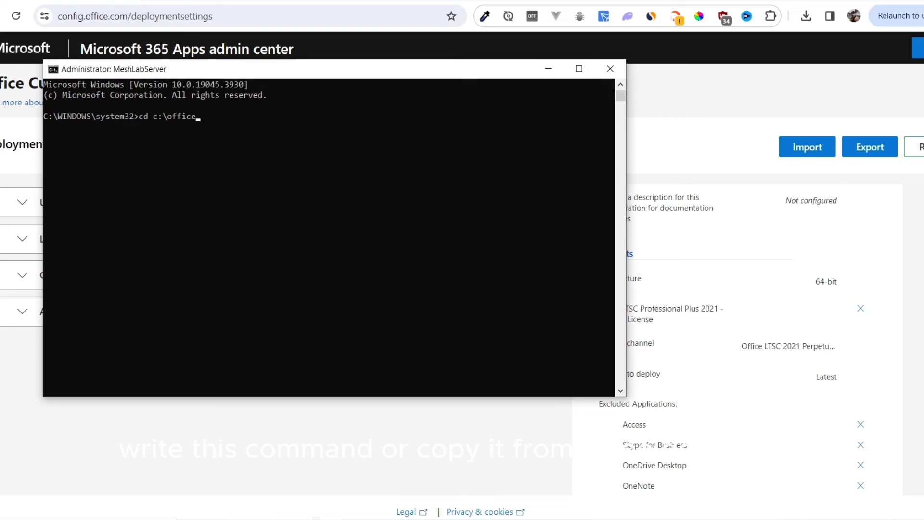
key("Return")
left_click(213, 169)
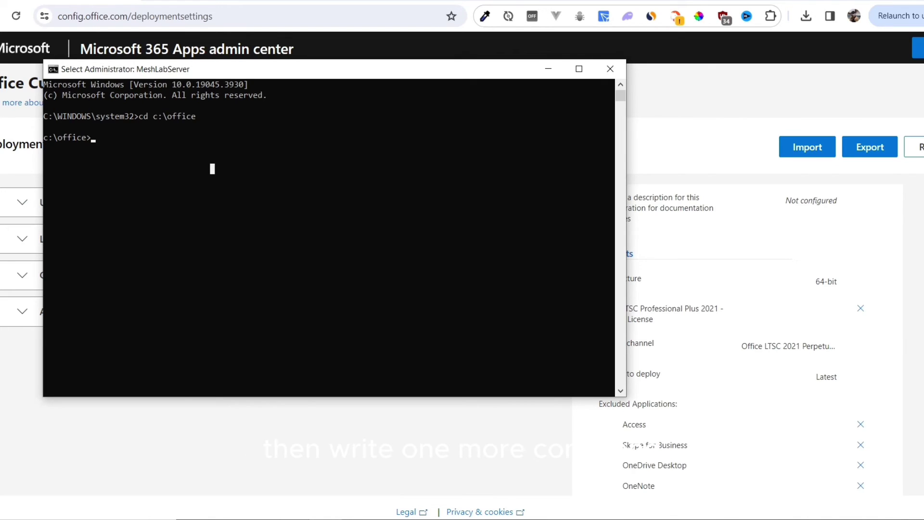
type("setup /configure configuration.xml")
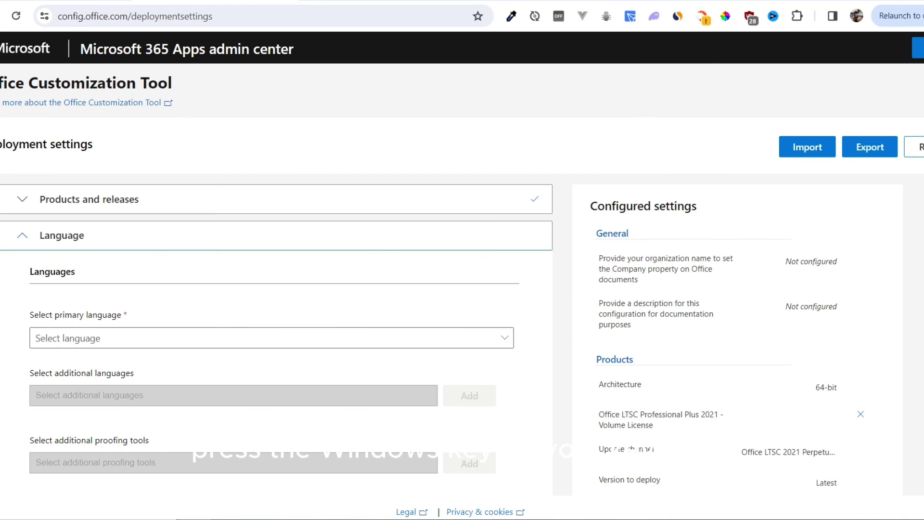
- Launch Word from the Start menu search and maximize its start screen window
key("super")
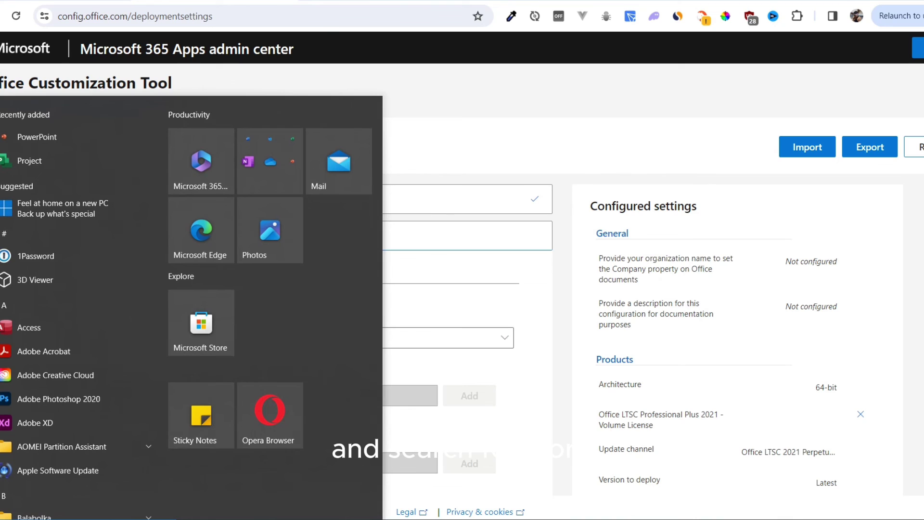
type("word")
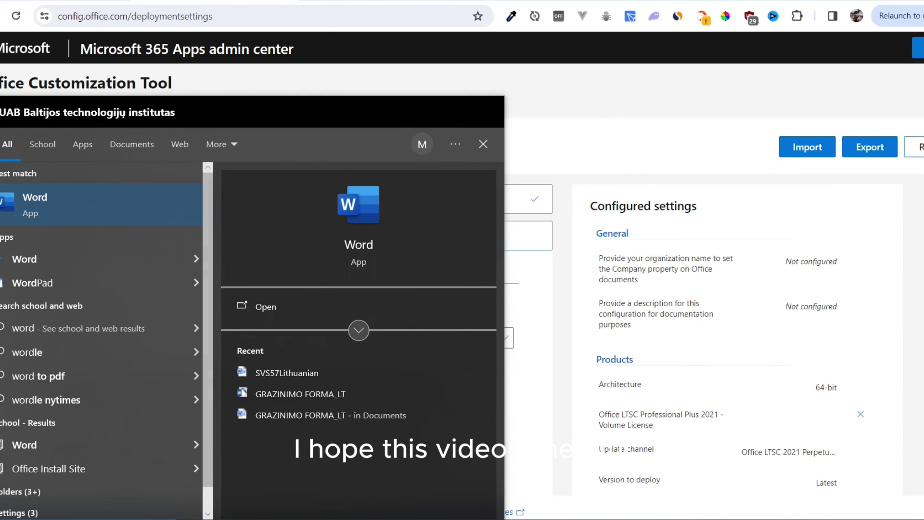
key("Return")
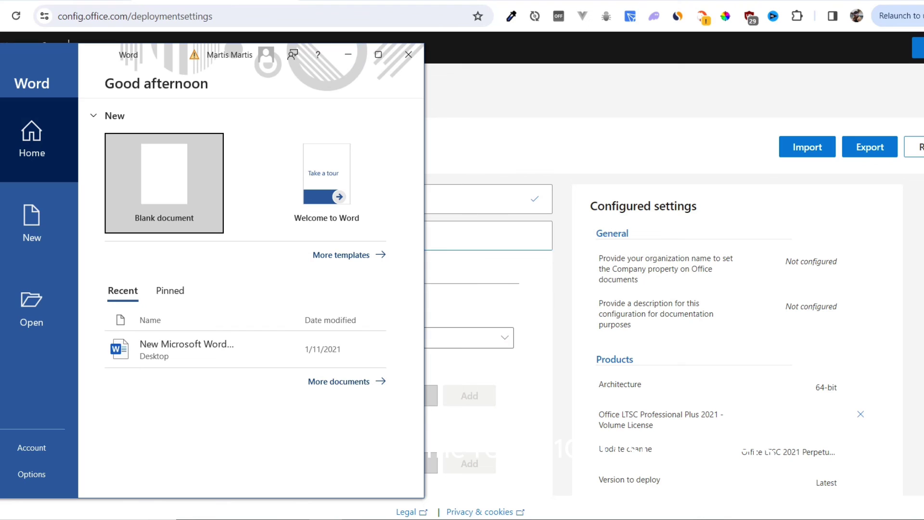
left_click(378, 54)
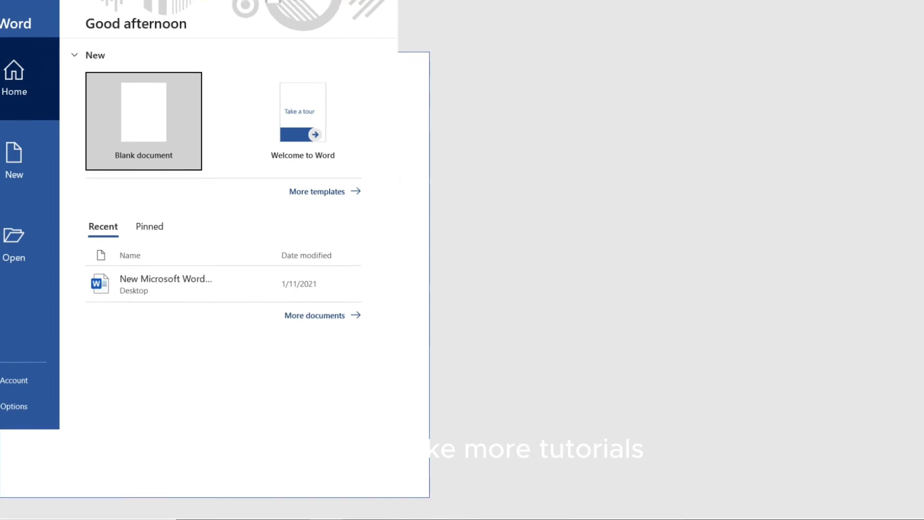